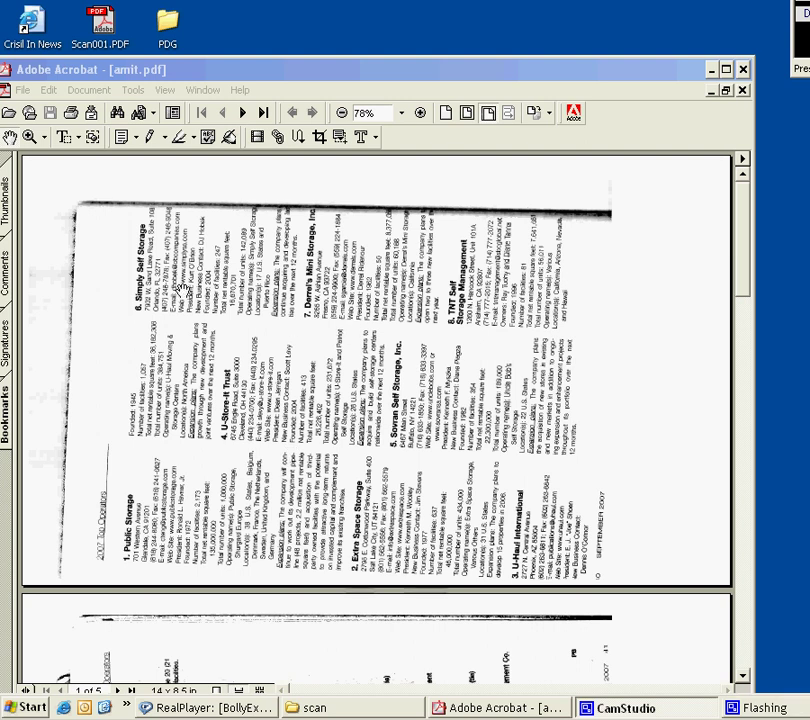
Step: Look through the scanned pages of amit.pdf and rotate the view clockwise so the text reads upright
click(288, 403)
scroll(268, 352, down, 5)
scroll(268, 352, down, 10)
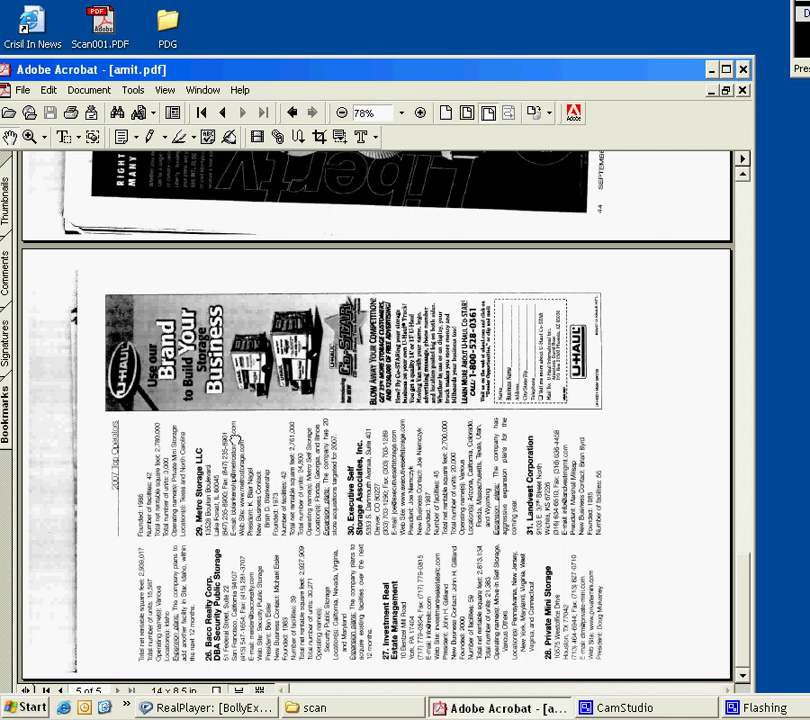
scroll(234, 438, up, 20)
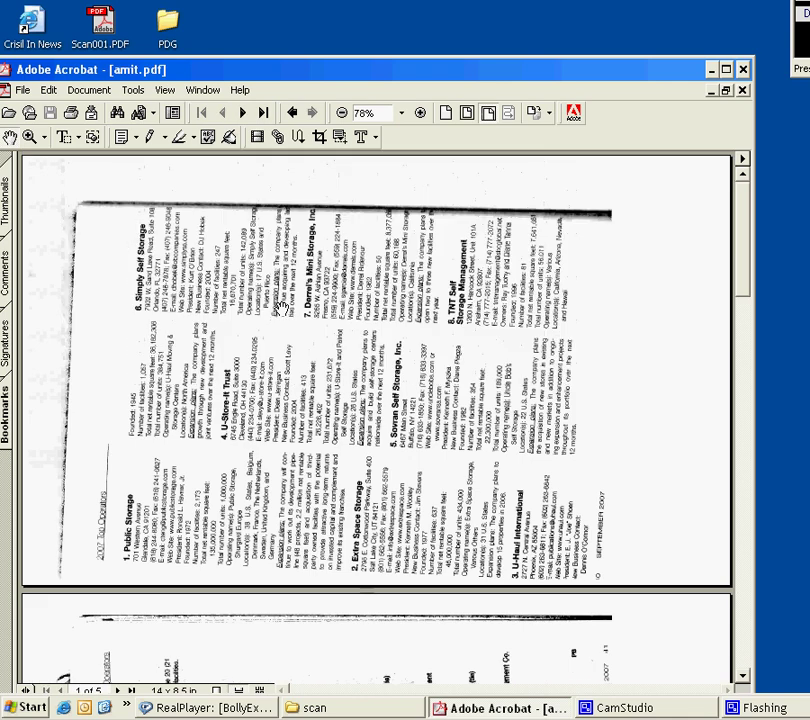
click(533, 113)
Step: Start saving a copy of the PDF with TIFF Files (*.tif) as the file type
click(22, 90)
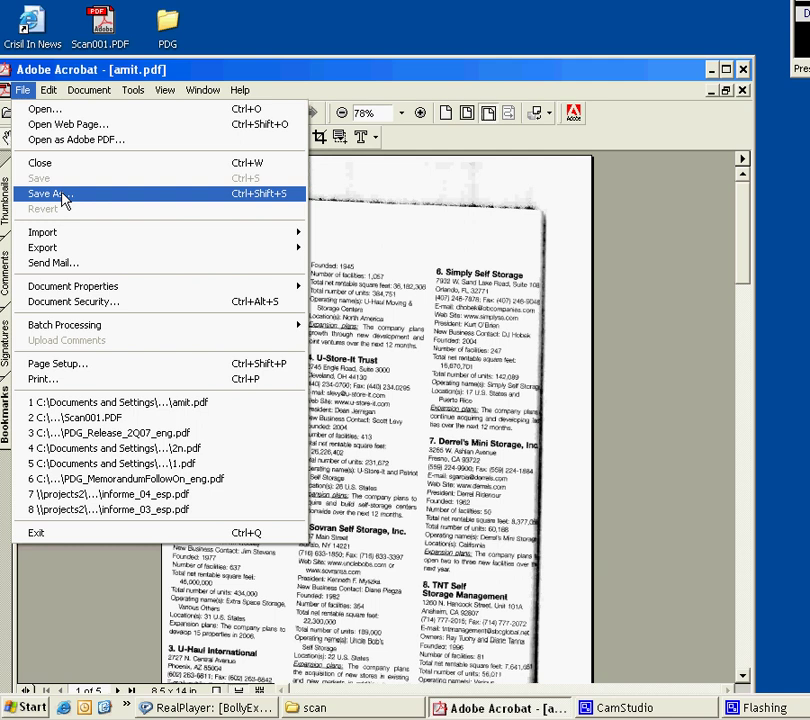
click(63, 198)
click(405, 541)
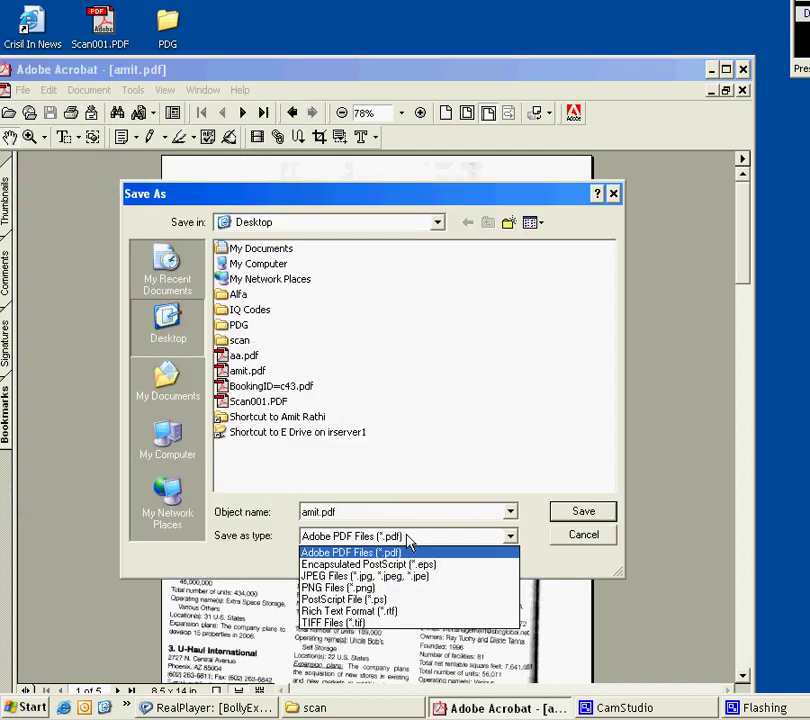
click(362, 622)
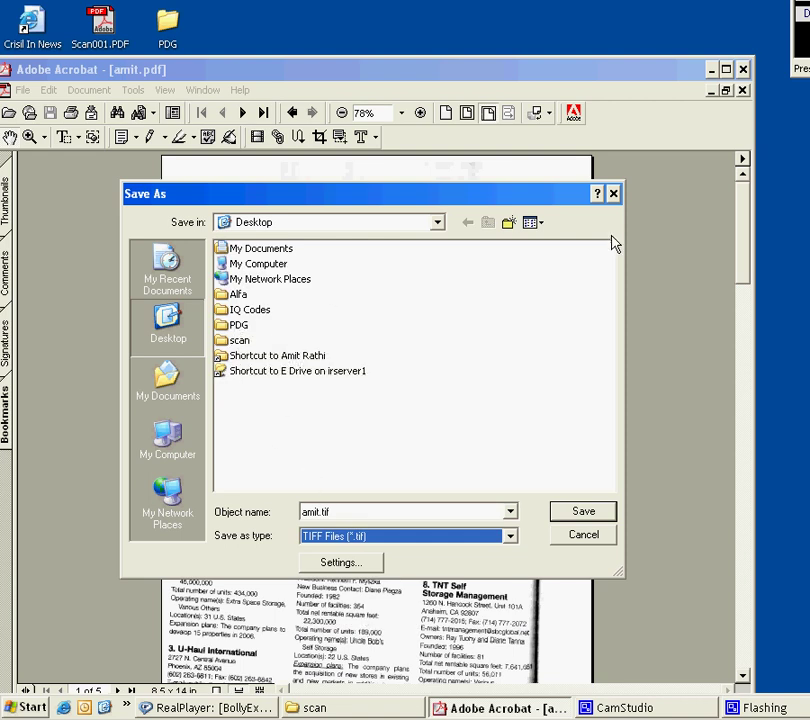
Step: Create a folder named Amit on the Desktop and save the pages into it as amit.tif
click(509, 222)
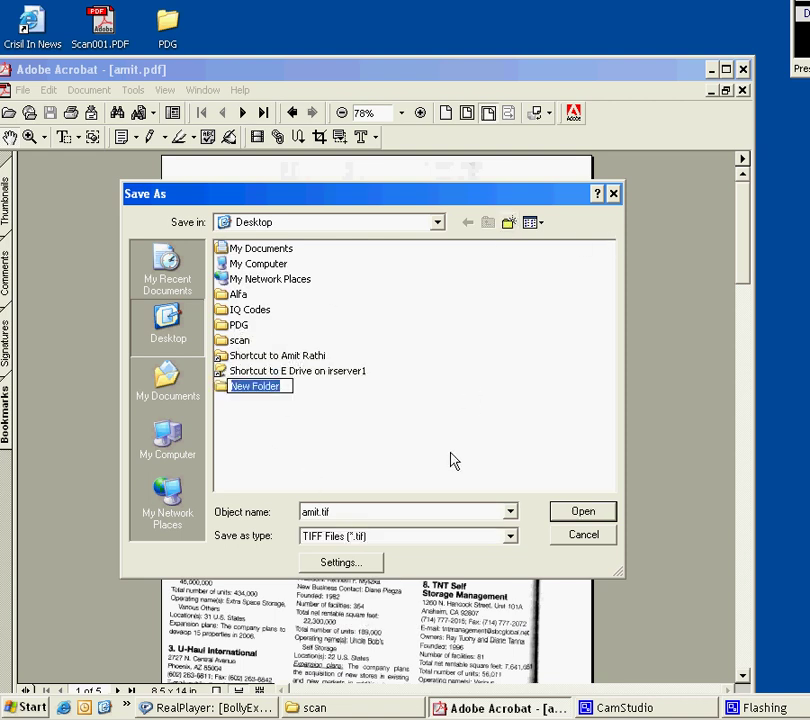
text(Amit)
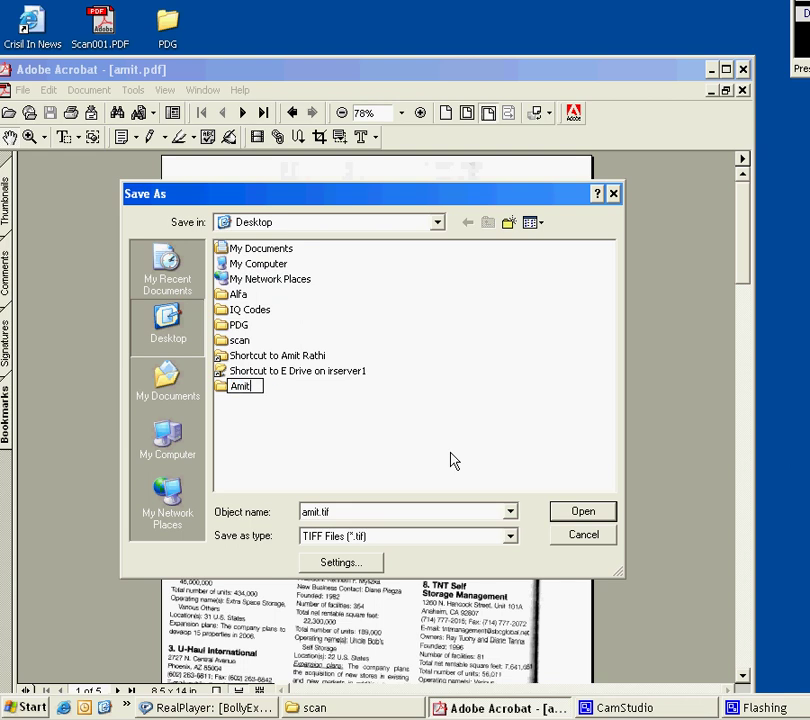
double_click(219, 389)
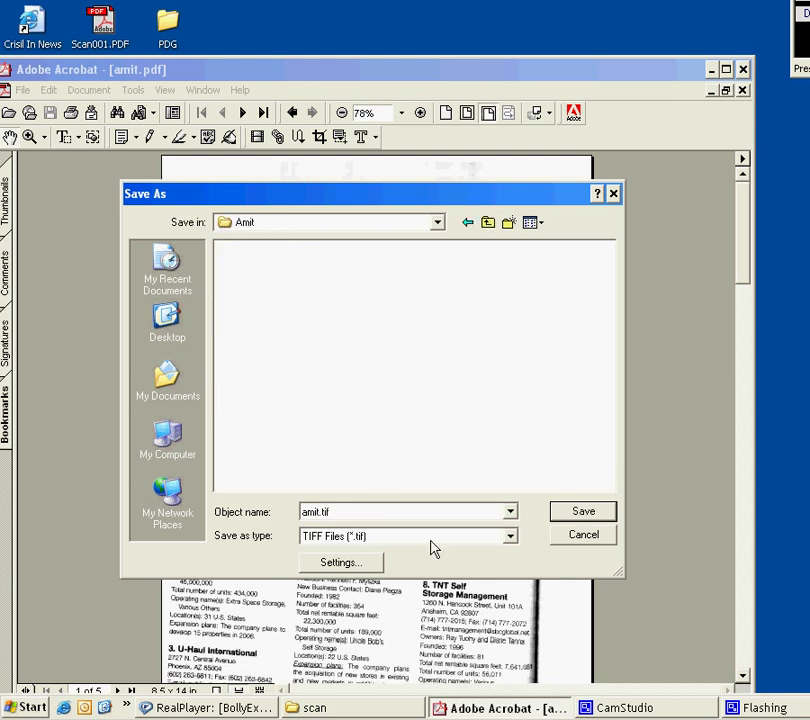
click(572, 514)
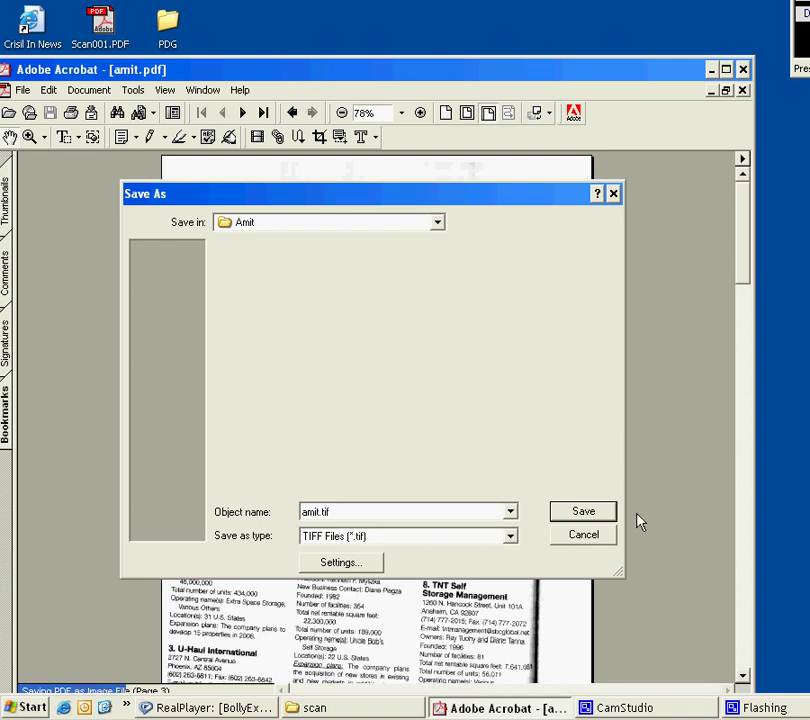
Step: Launch Microsoft Office Document Imaging from the Microsoft Office Tools group
click(27, 710)
mouse_move(80, 660)
mouse_move(181, 294)
mouse_move(186, 262)
mouse_move(338, 264)
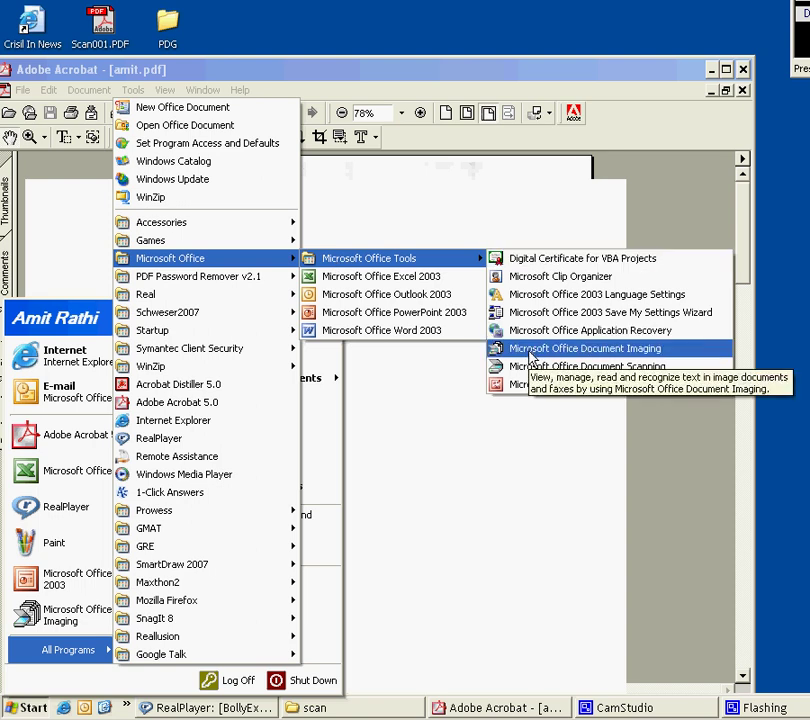
click(531, 355)
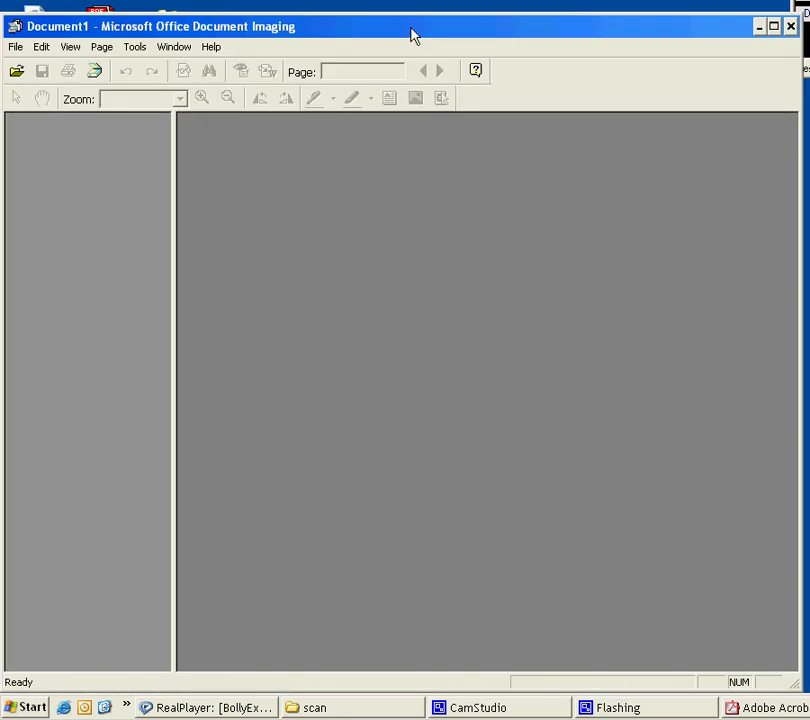
mouse_move(412, 36)
mouse_down()
mouse_move(430, 33)
mouse_move(417, 33)
mouse_up()
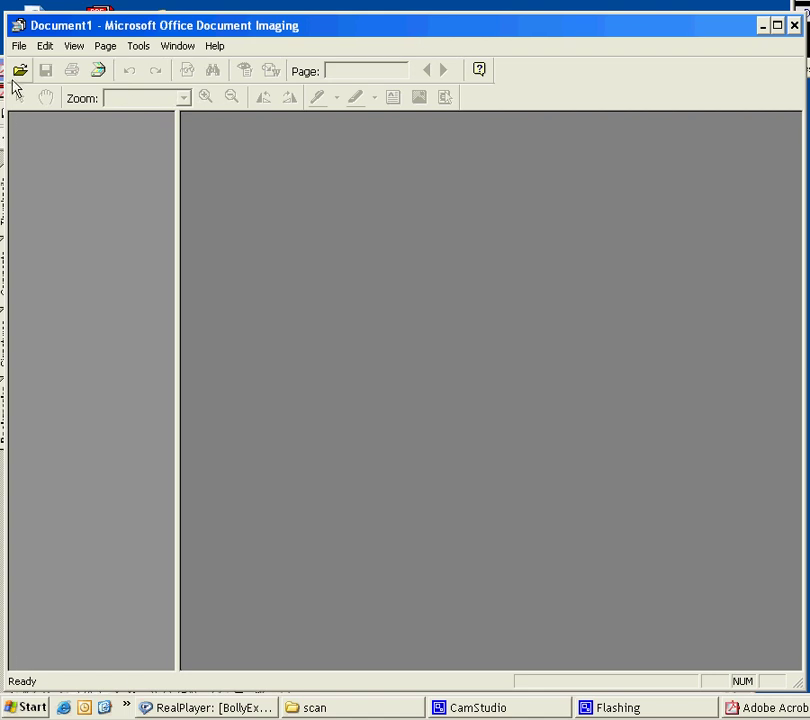
Step: Open amit_1.tif from the Amit folder on the Desktop
click(20, 72)
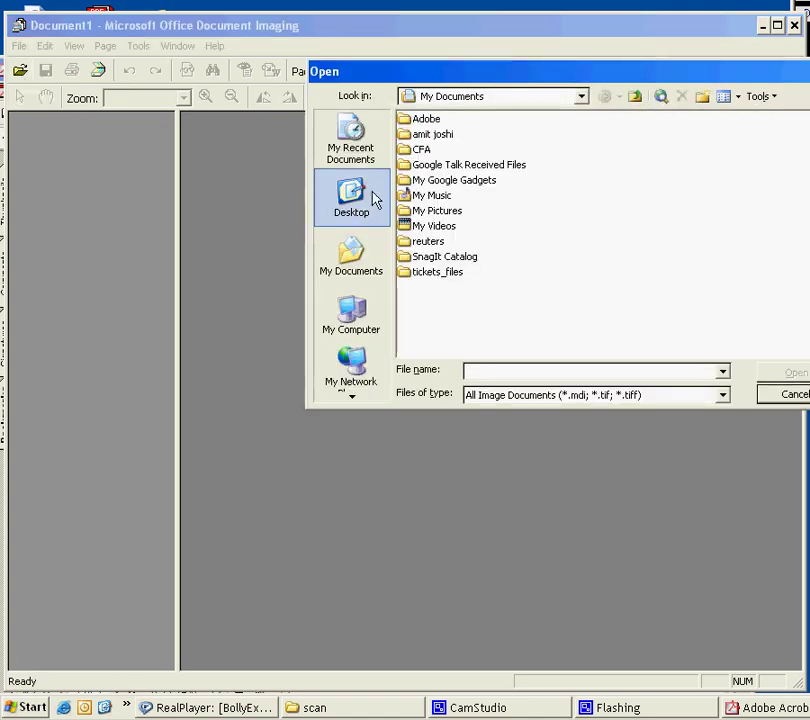
click(356, 198)
double_click(421, 181)
click(428, 122)
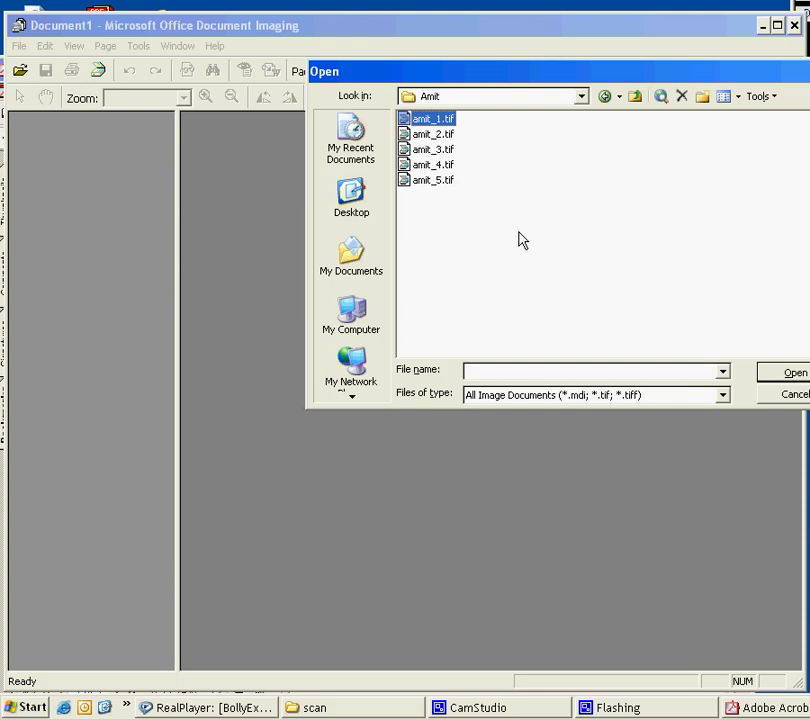
click(781, 372)
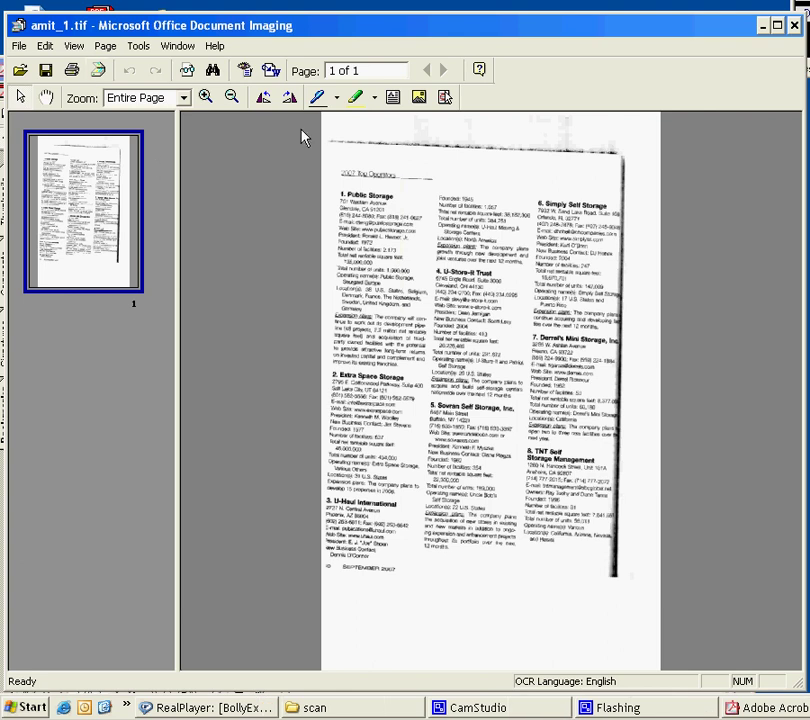
Step: Send the text of all pages to Word with pictures maintained in the output, running text recognition first
click(269, 73)
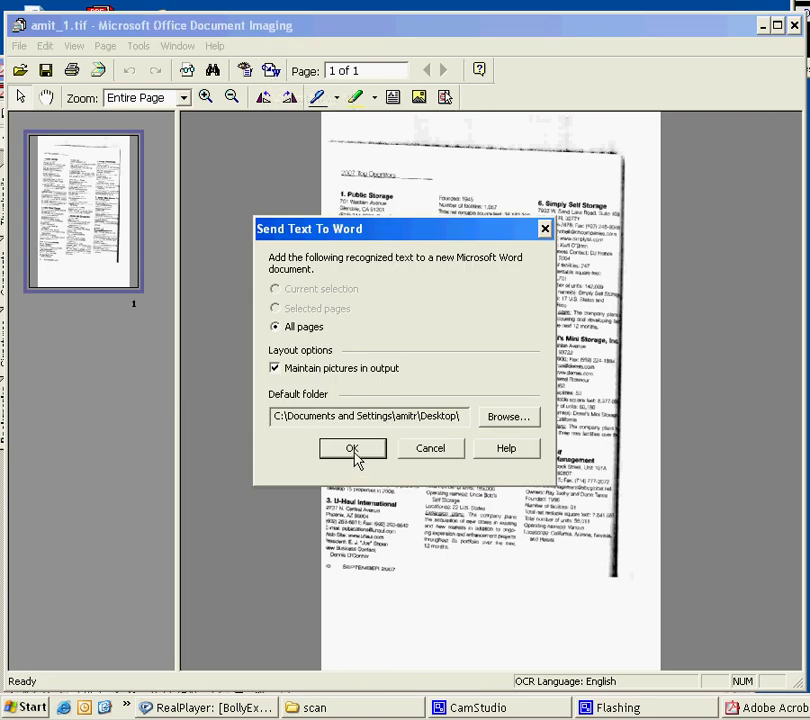
click(353, 451)
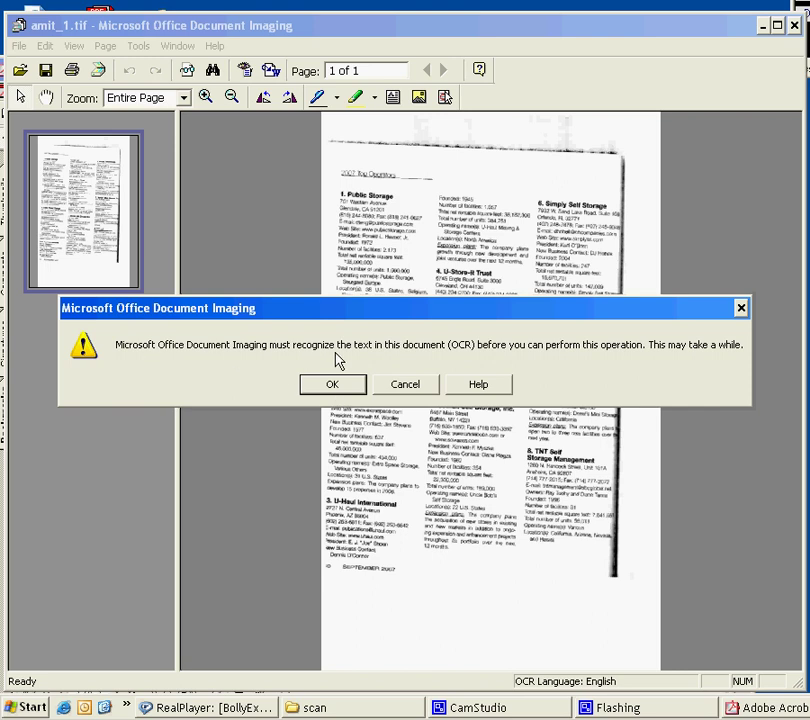
click(333, 385)
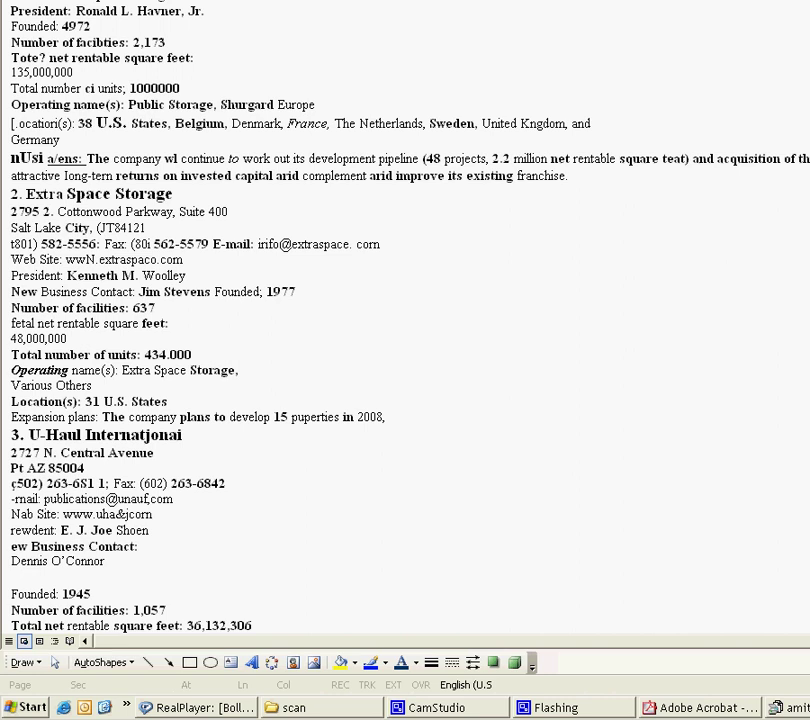
Step: Reposition and enlarge the Word window holding the recognized text so its title bar and content fit on screen
key(alt+Tab)
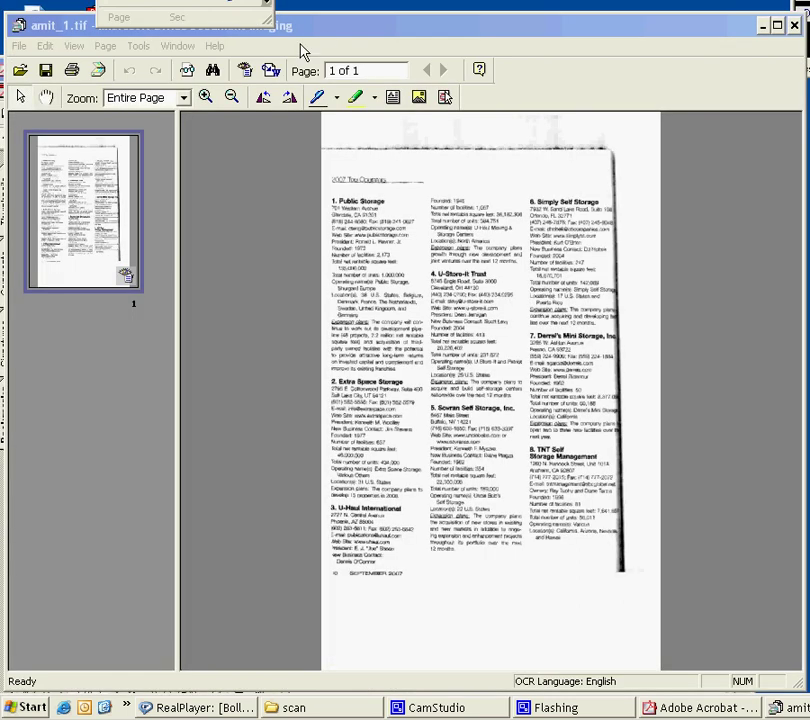
drag(218, 33, 210, 680)
drag(276, 245, 797, 245)
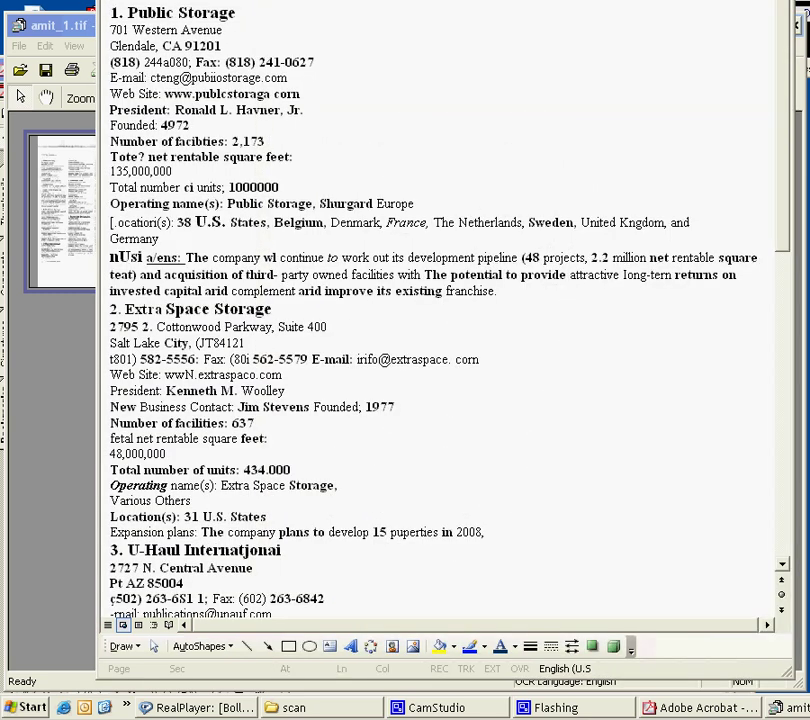
drag(244, 1, 244, 47)
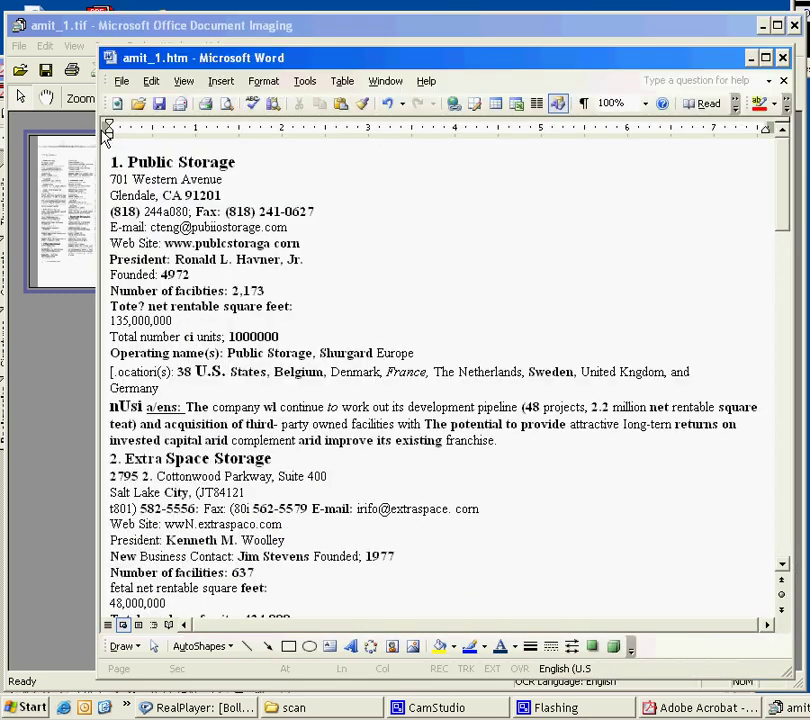
drag(102, 137, 9, 137)
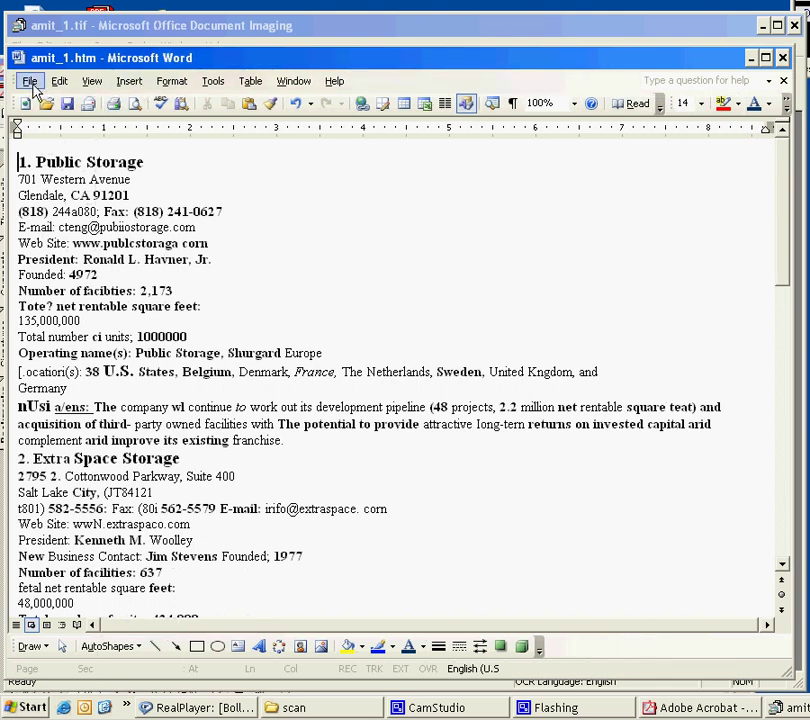
Step: Save the recognized text on the Desktop as a Word Document (*.doc) named amit_1.doc
click(31, 84)
click(60, 102)
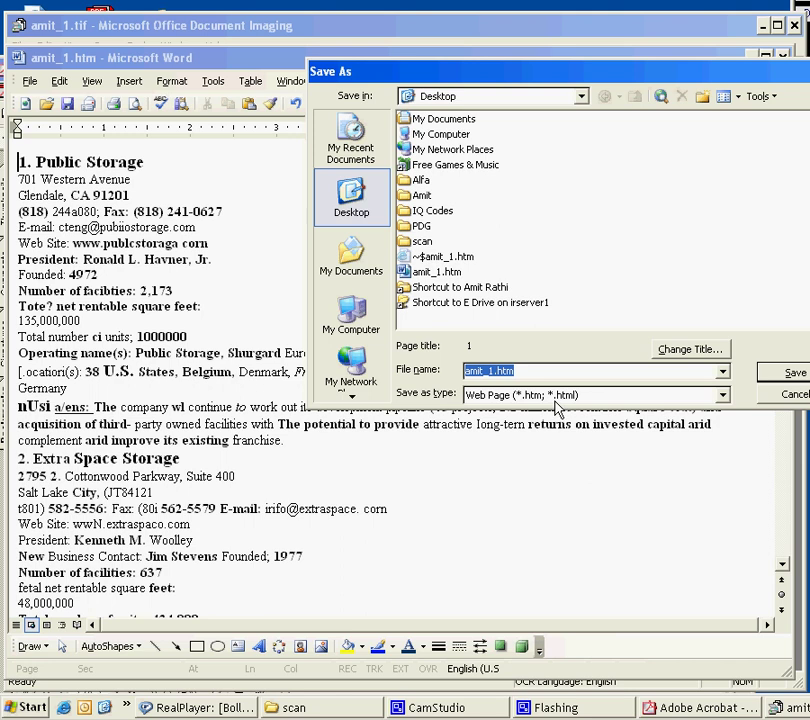
click(557, 395)
click(557, 411)
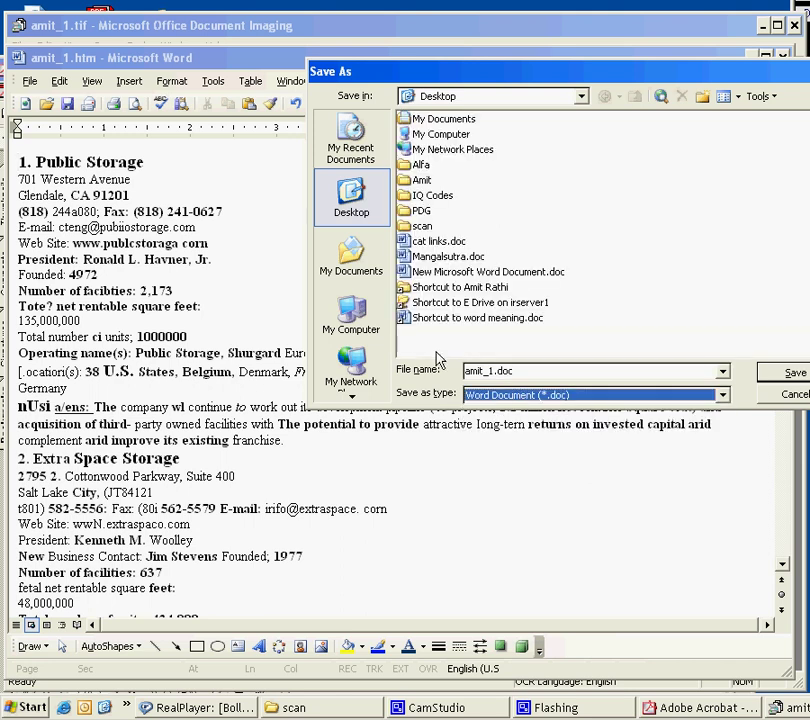
click(353, 205)
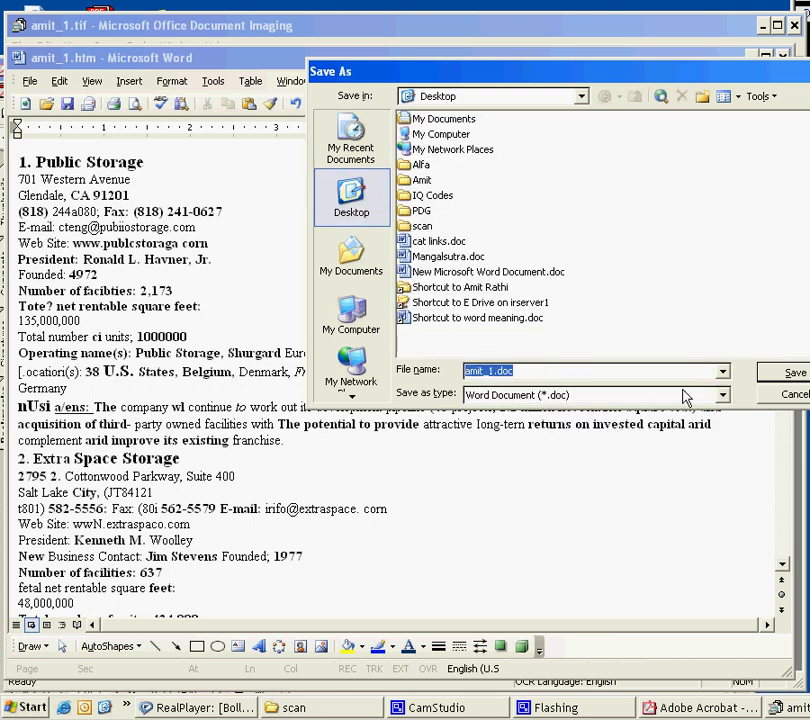
click(792, 372)
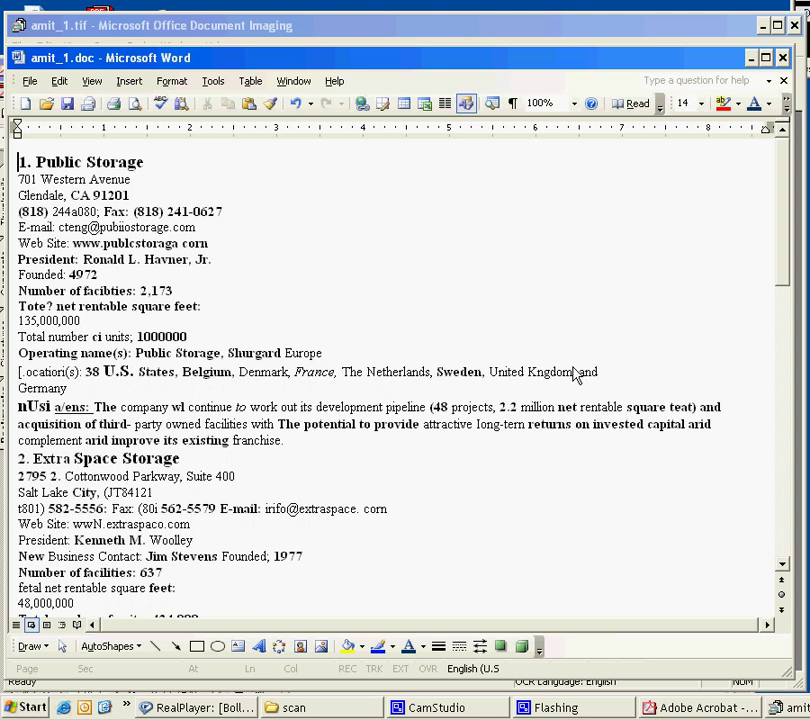
Step: Close the Word document, Document Imaging without saving changes to amit_1.tif, and the Acrobat window
click(783, 57)
click(793, 26)
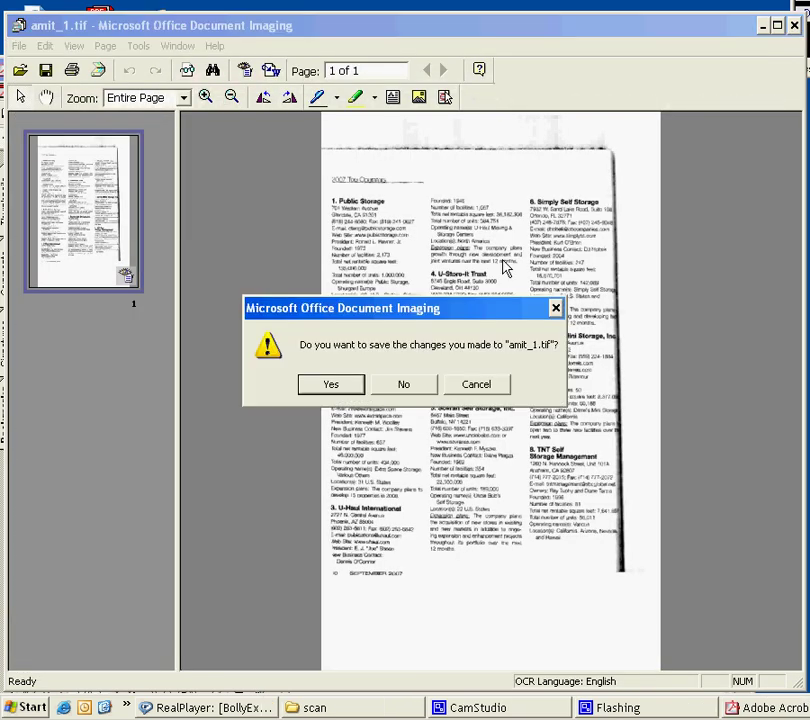
click(410, 386)
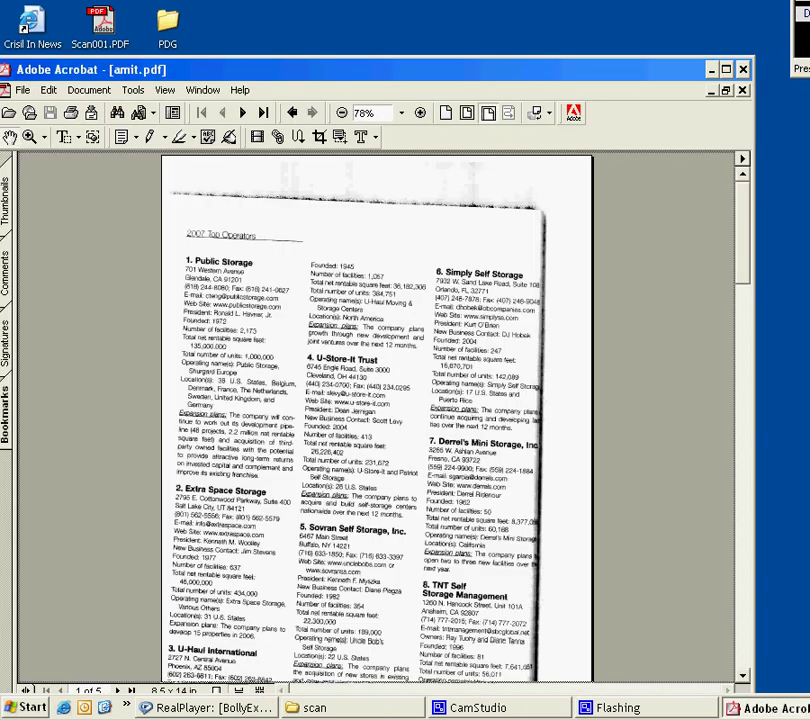
click(743, 69)
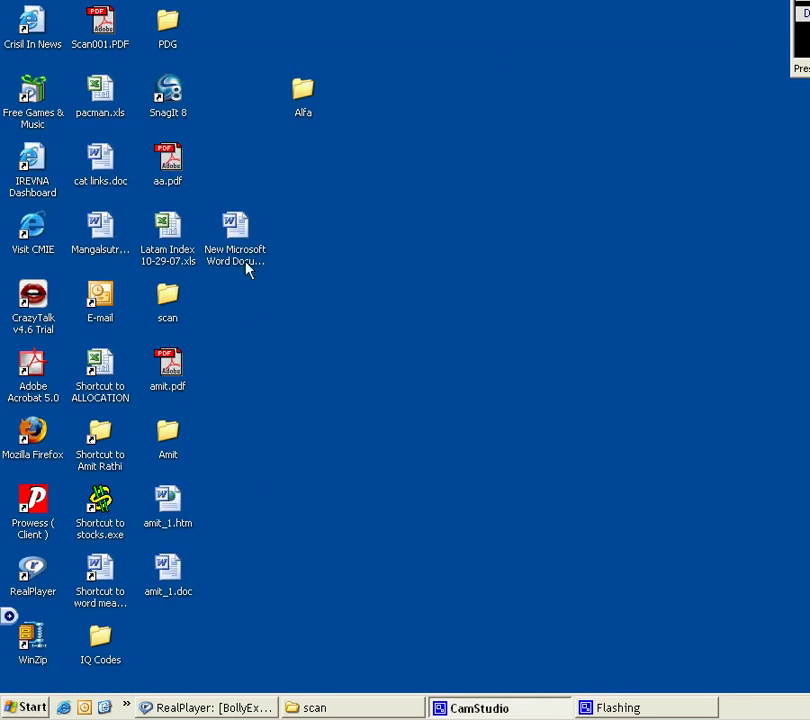
Step: Open amit_1.doc from the Desktop and check the address, contact, web site and facility lines of the Public Storage entry
double_click(168, 578)
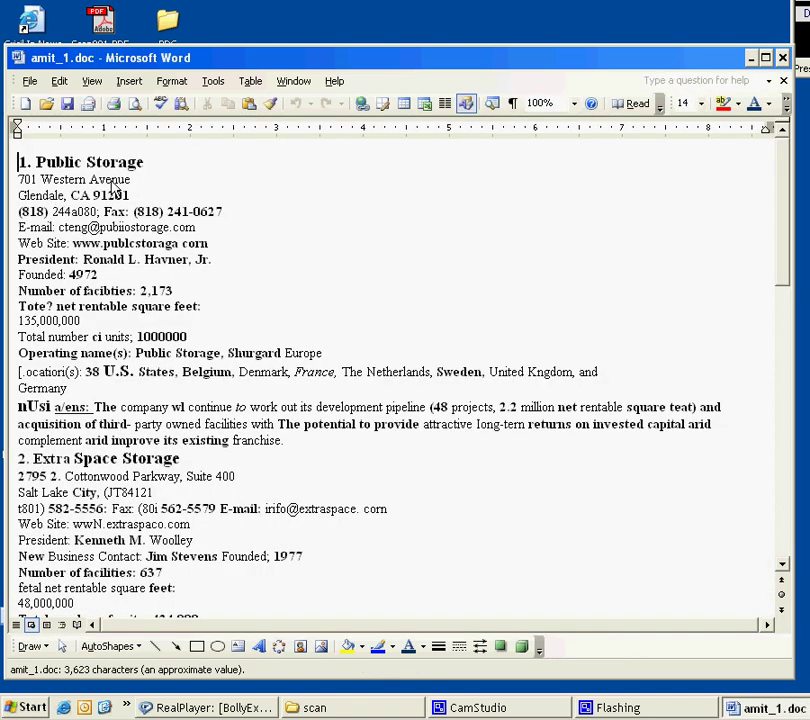
mouse_move(18, 180)
mouse_down()
mouse_move(150, 182)
mouse_move(30, 197)
mouse_up()
drag(249, 213, 46, 212)
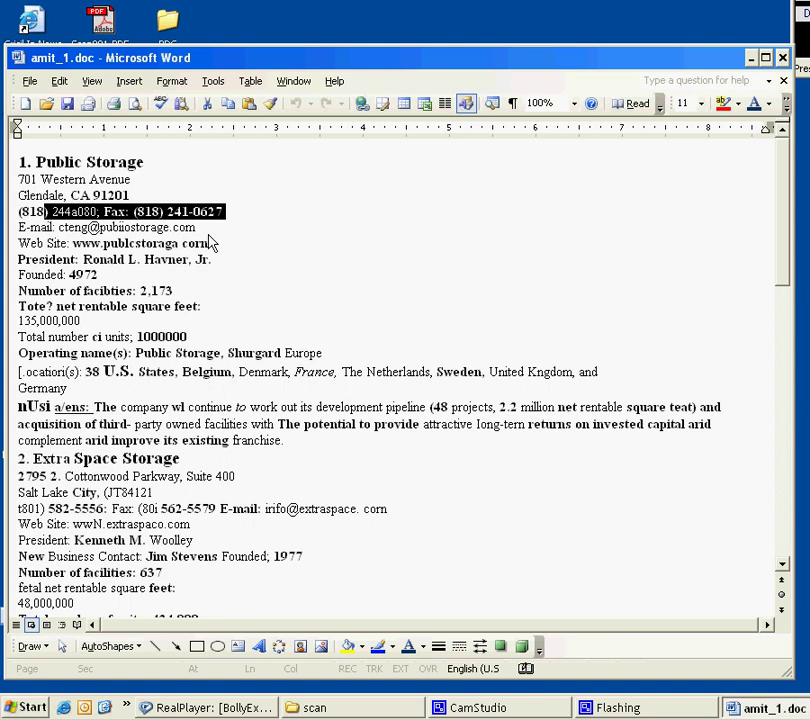
drag(205, 229, 3, 230)
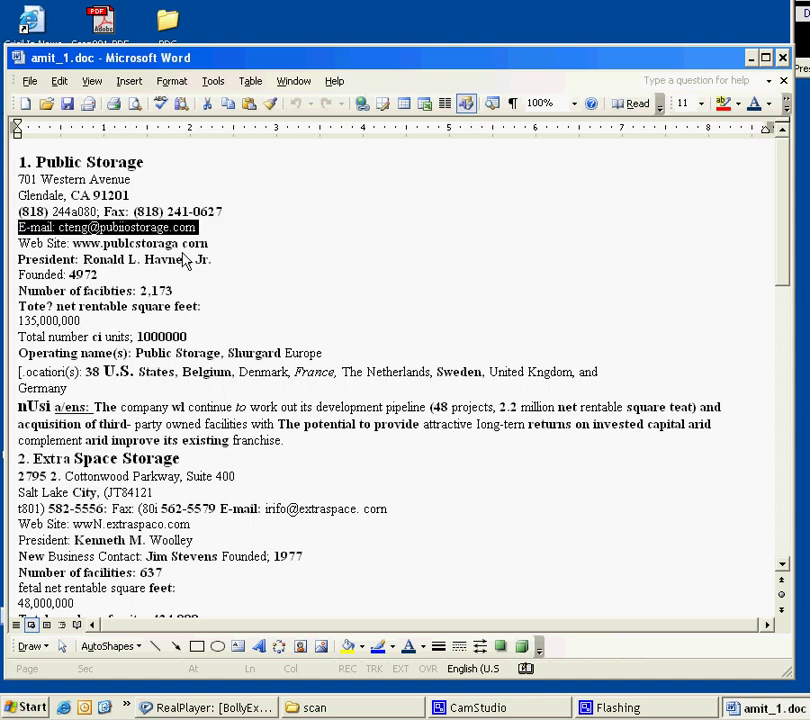
drag(212, 244, 9, 244)
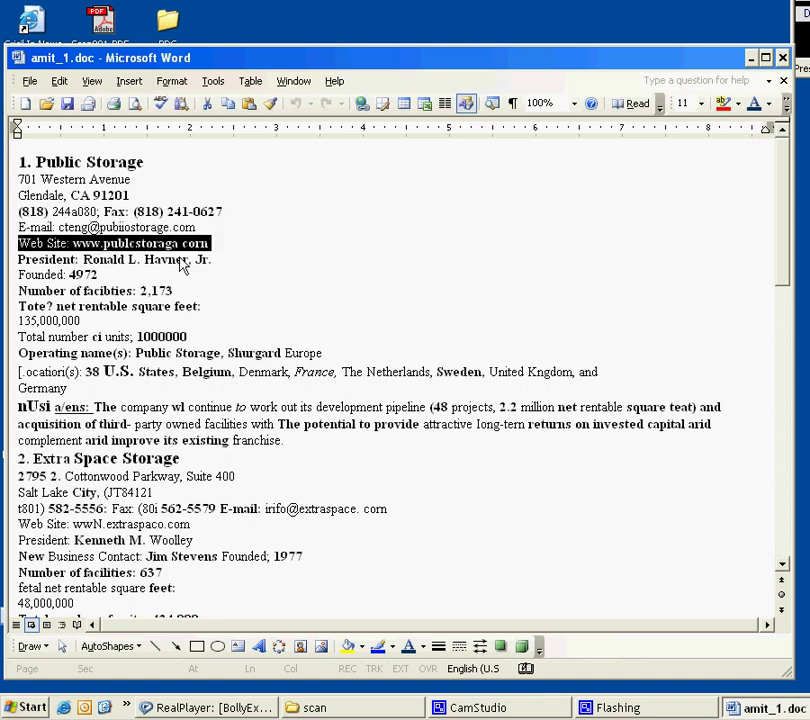
drag(219, 264, 72, 277)
drag(197, 294, 18, 291)
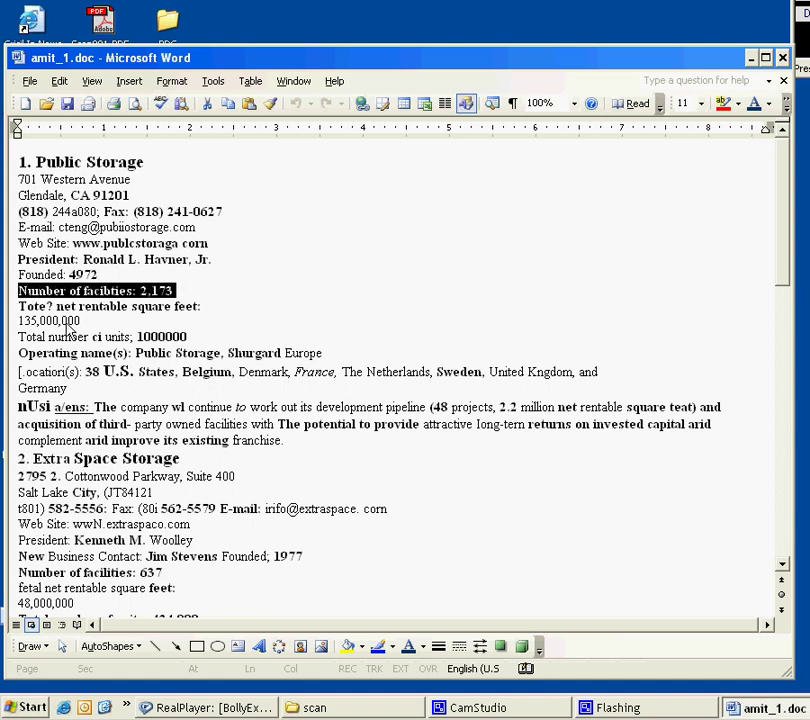
scroll(139, 307, down, 3)
scroll(155, 315, up, 3)
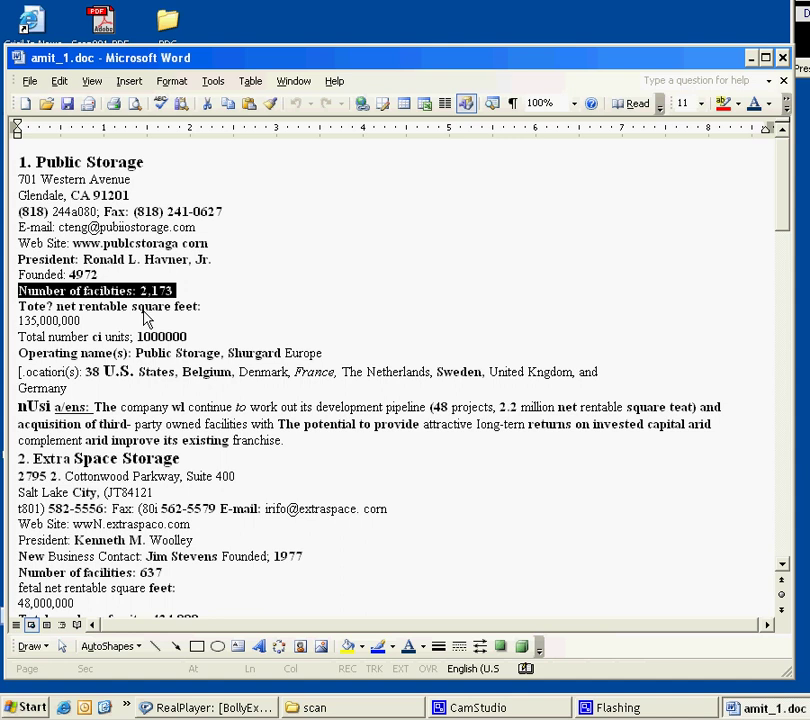
Step: Highlight the misread character in the "Tote?" line of the Public Storage entry and review the rest of the document for recognition errors
drag(20, 306, 49, 306)
click(60, 308)
double_click(50, 307)
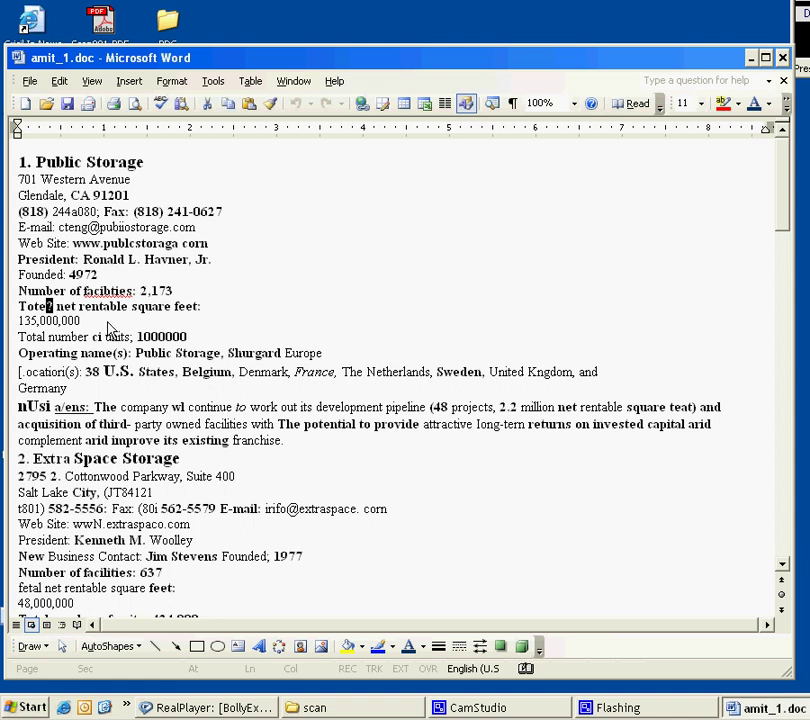
scroll(200, 265, down, 20)
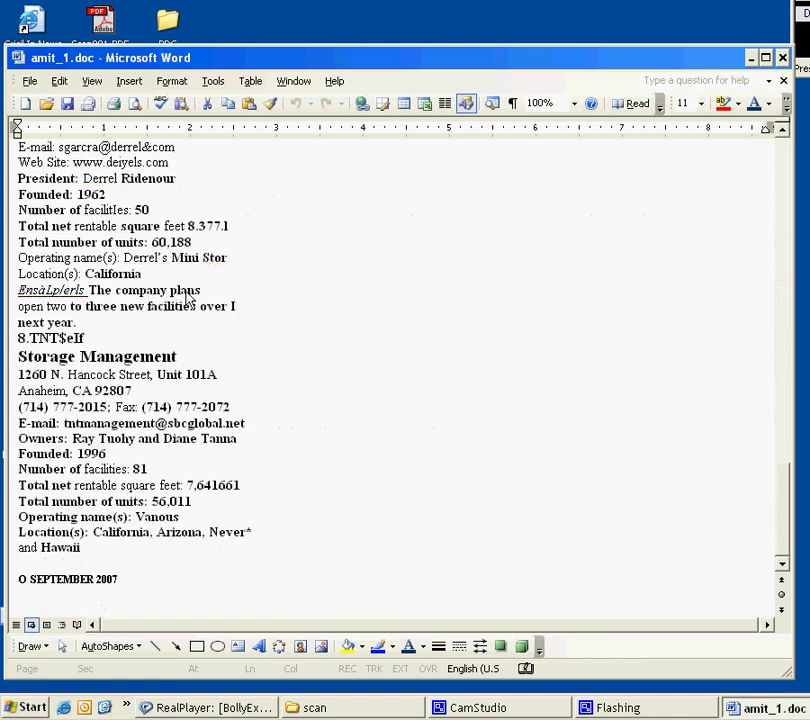
scroll(213, 280, up, 20)
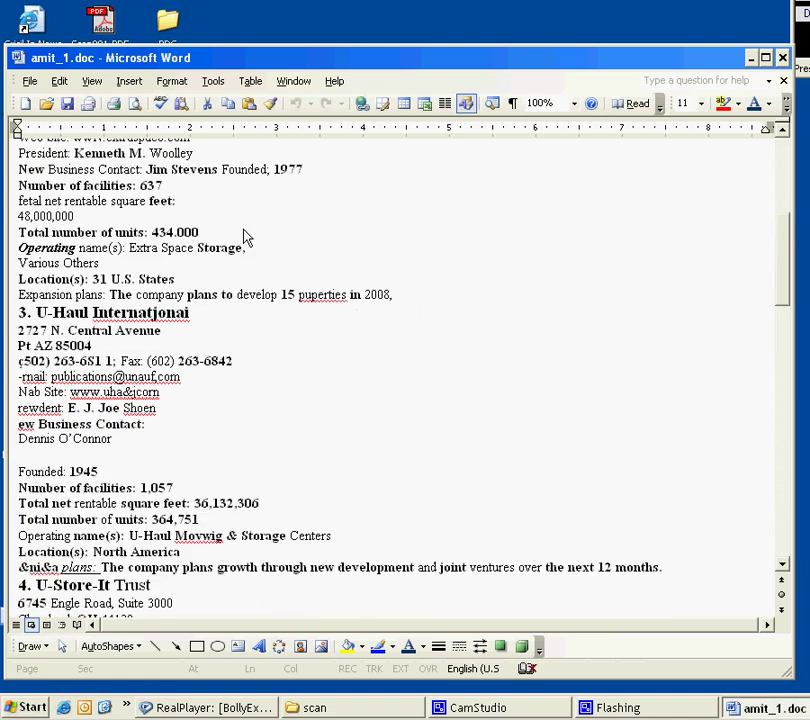